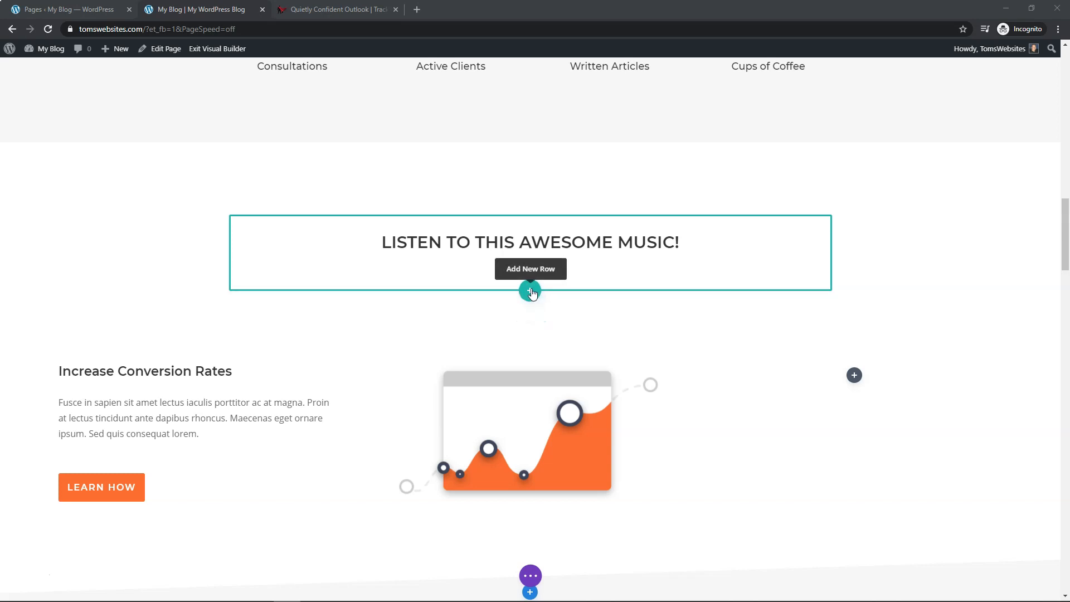
Add a single-column row below the "LISTEN TO THIS AWESOME MUSIC!" heading and insert an Audio module in it.
click(531, 292)
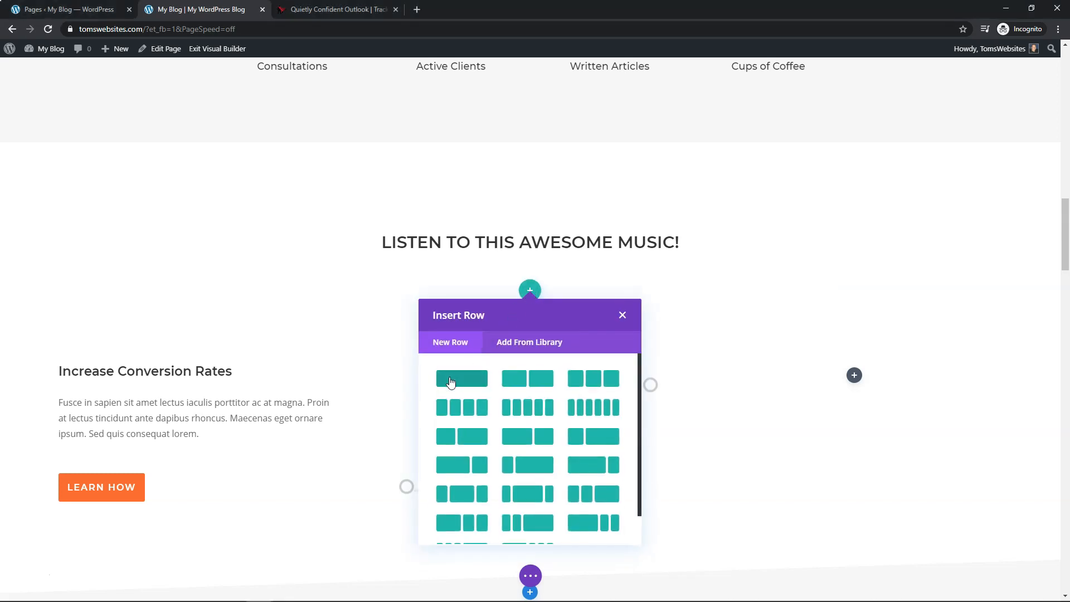
click(451, 381)
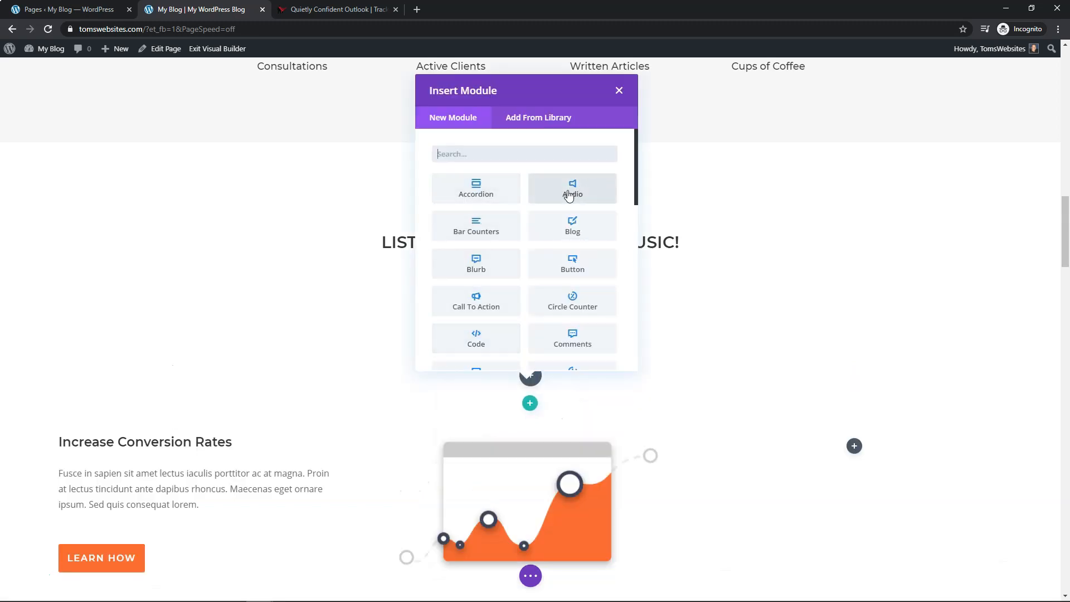
click(569, 181)
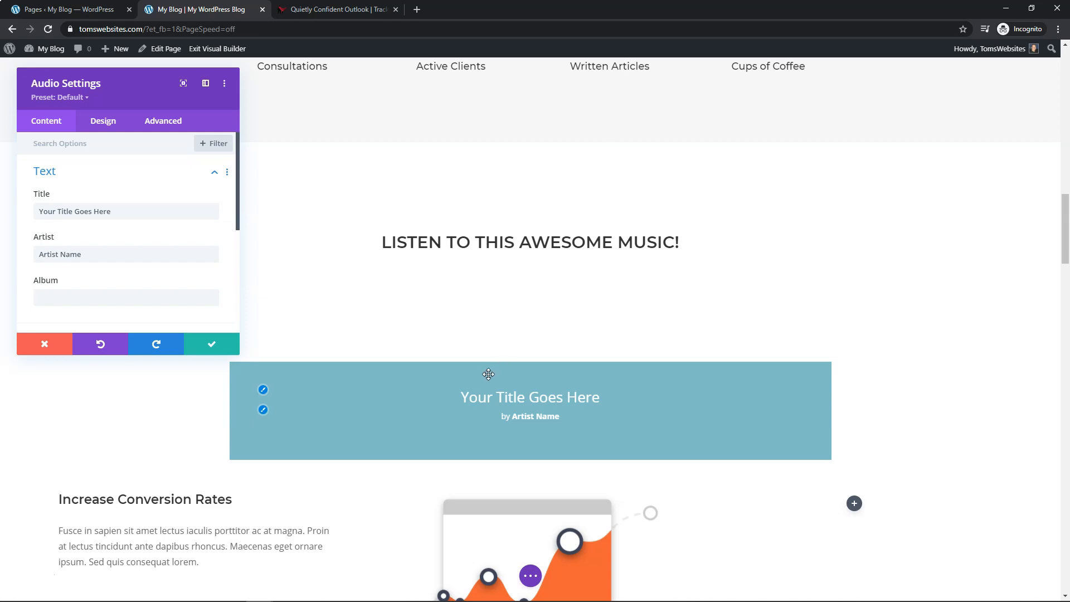
Consult the track's Audio Hero page and set the audio module's title to "Quietly Confident Outlook".
click(307, 6)
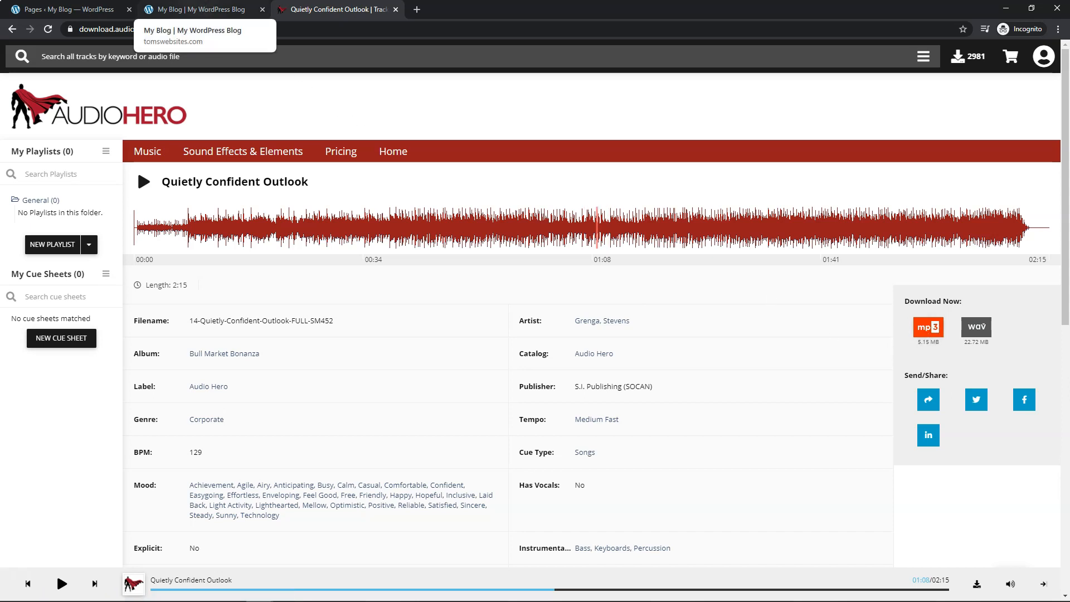
click(200, 9)
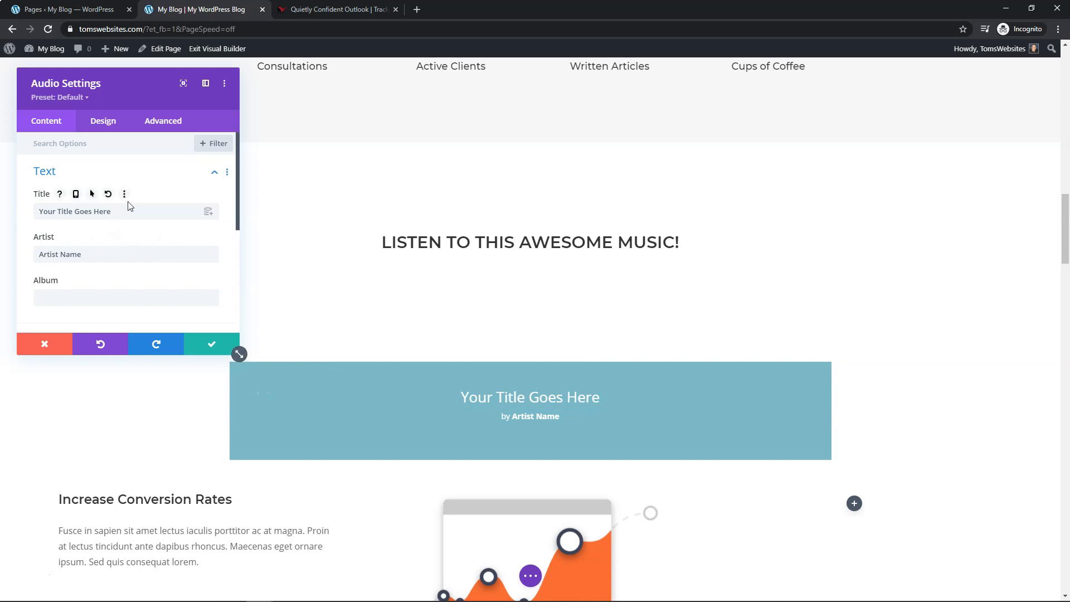
key(ctrl+Tab)
key(ctrl+shift+Tab)
key(alt+Tab)
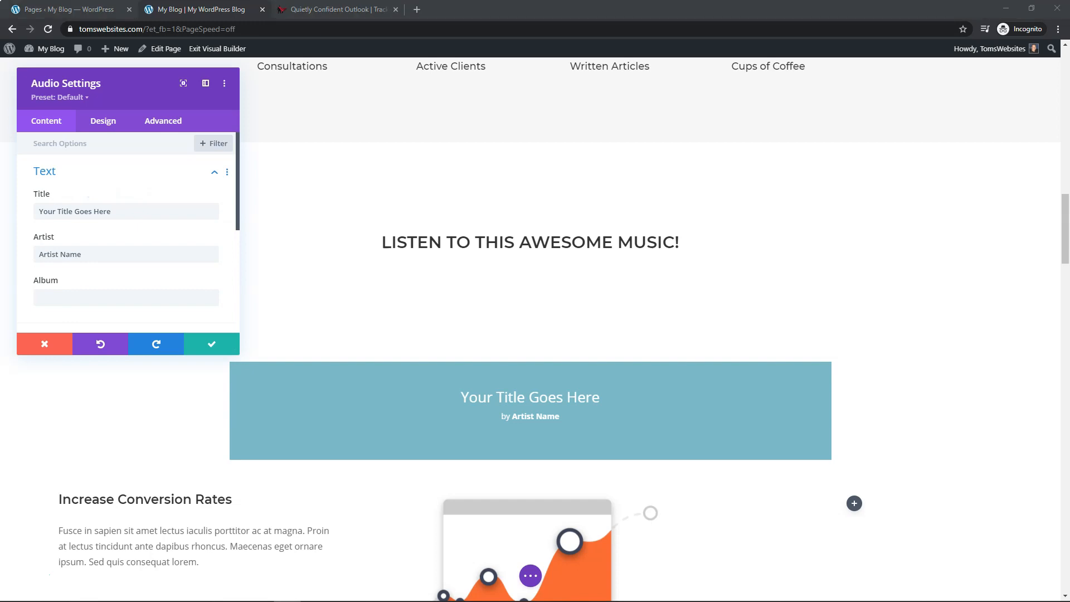
drag(120, 212, 24, 216)
text(Quietly Confident Outlook)
Fill in the audio module's artist with the track artist's name and set the album to "Bull Market Bonanza".
key(alt+Tab)
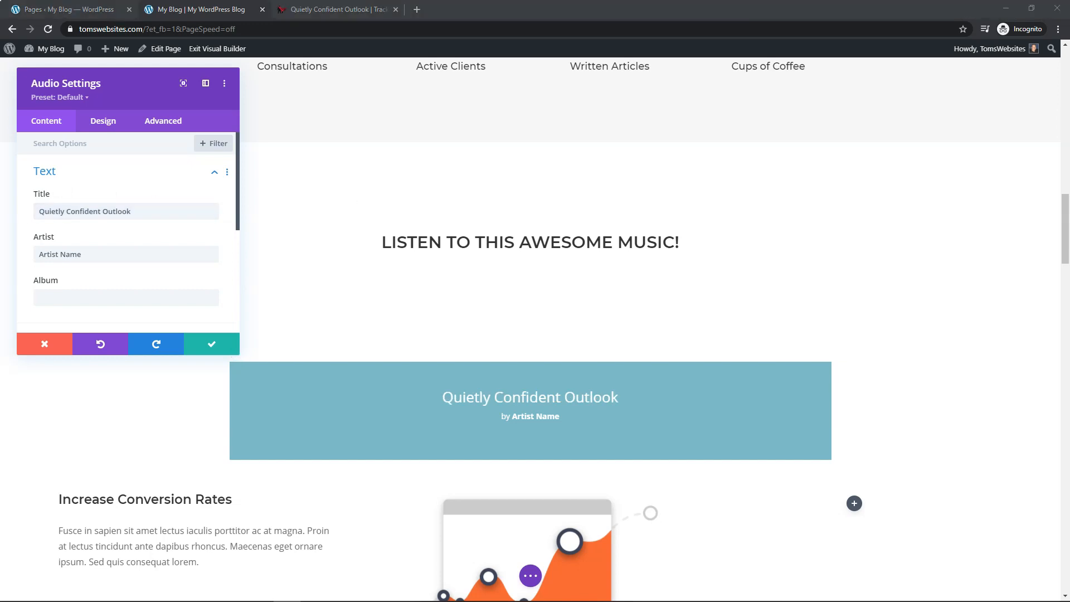
click(83, 254)
drag(84, 254, 37, 255)
text(Grenga Stevens)
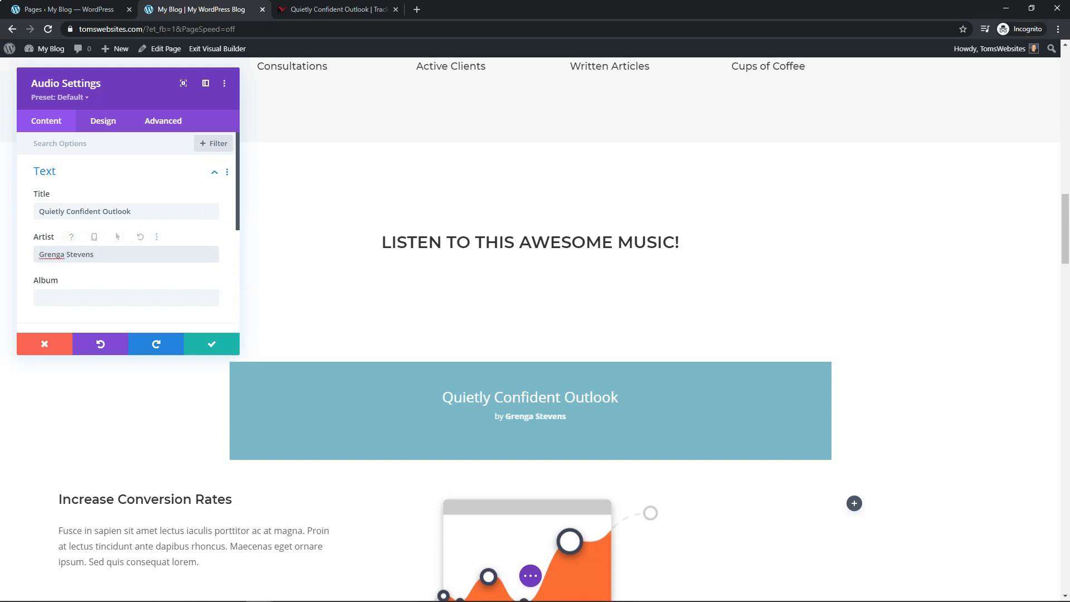
key(alt+Tab)
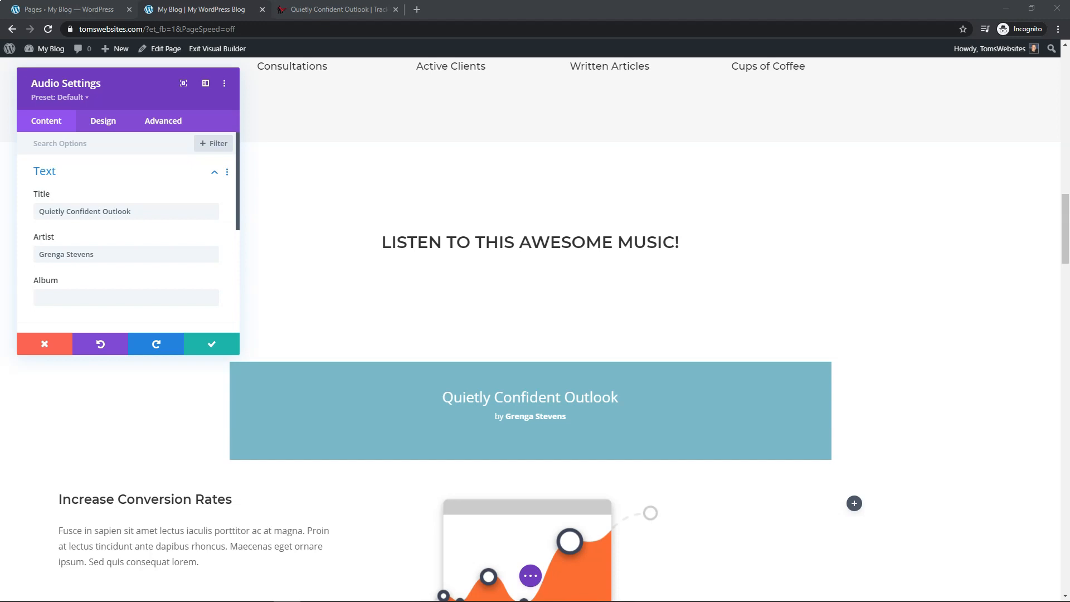
click(104, 297)
text(Bull Market Bonanza)
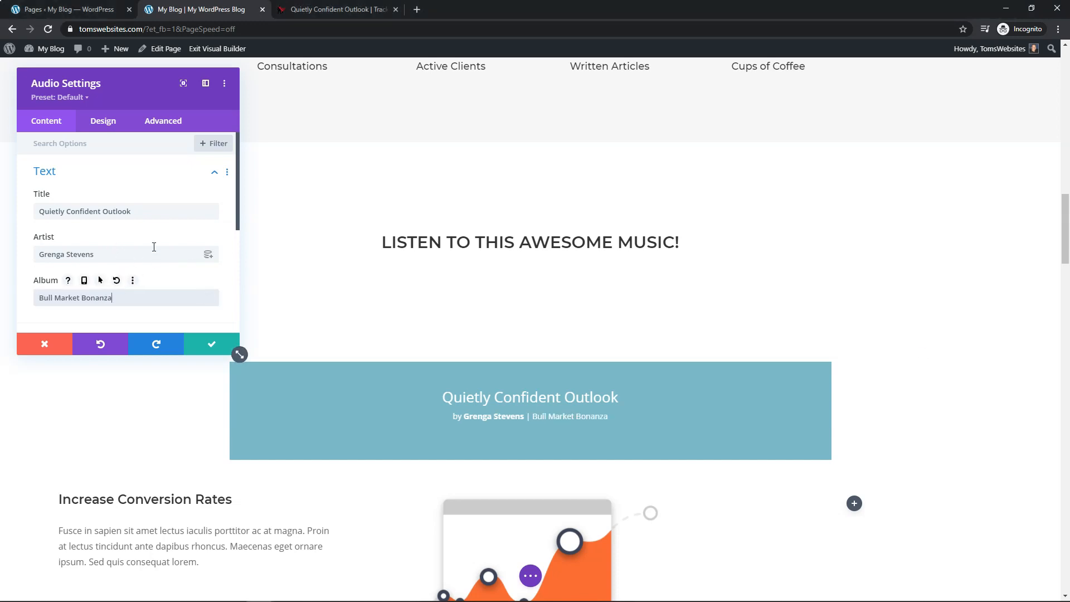
Upload the Quietly Confident Outlook MP3 from the Downloads folder and use it as the module's audio file.
click(215, 176)
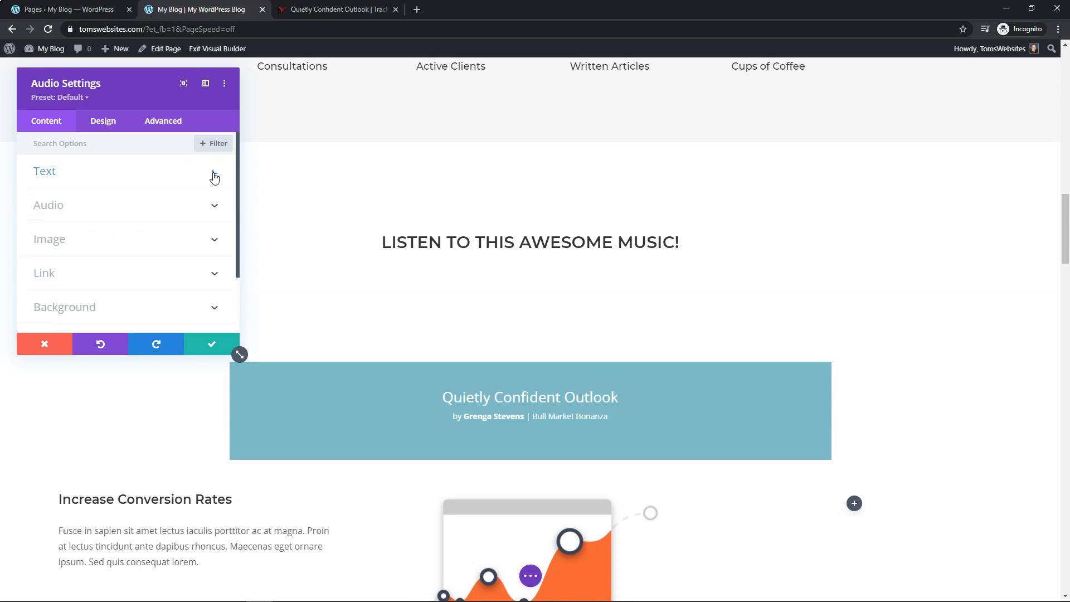
click(147, 209)
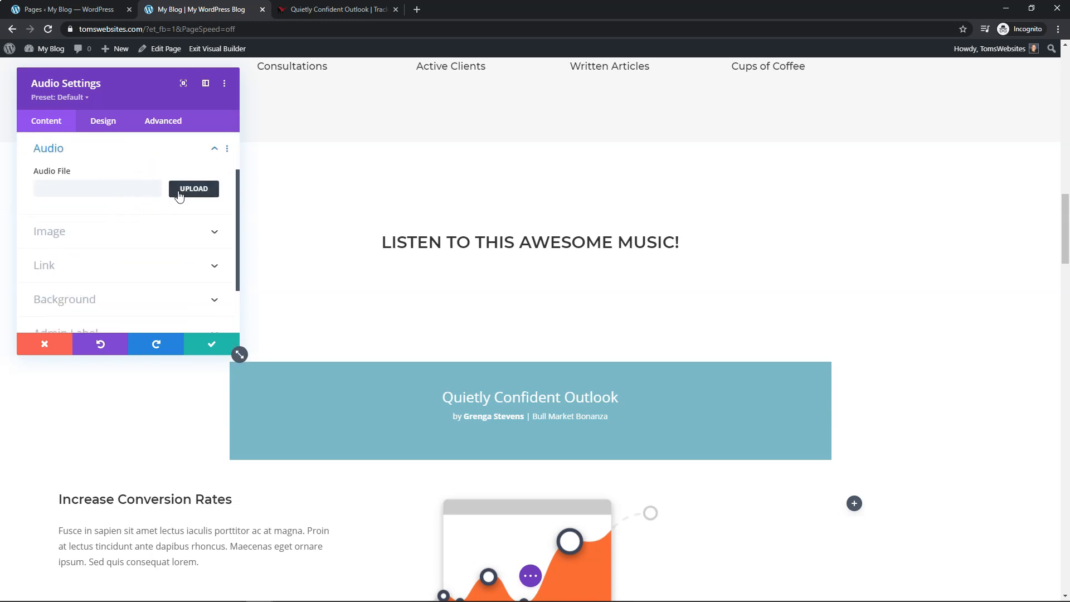
click(202, 189)
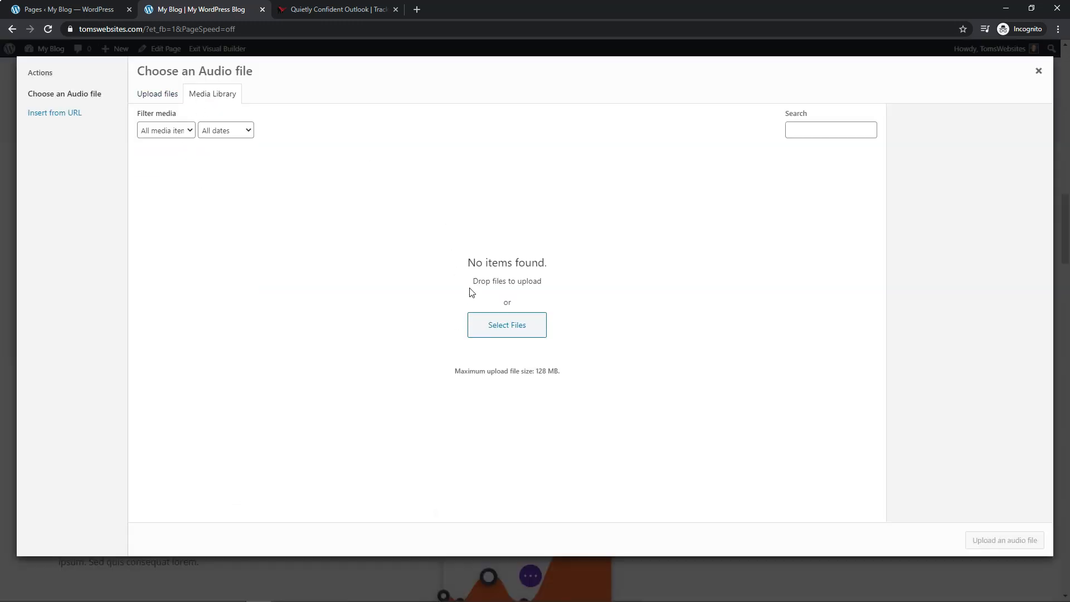
click(499, 318)
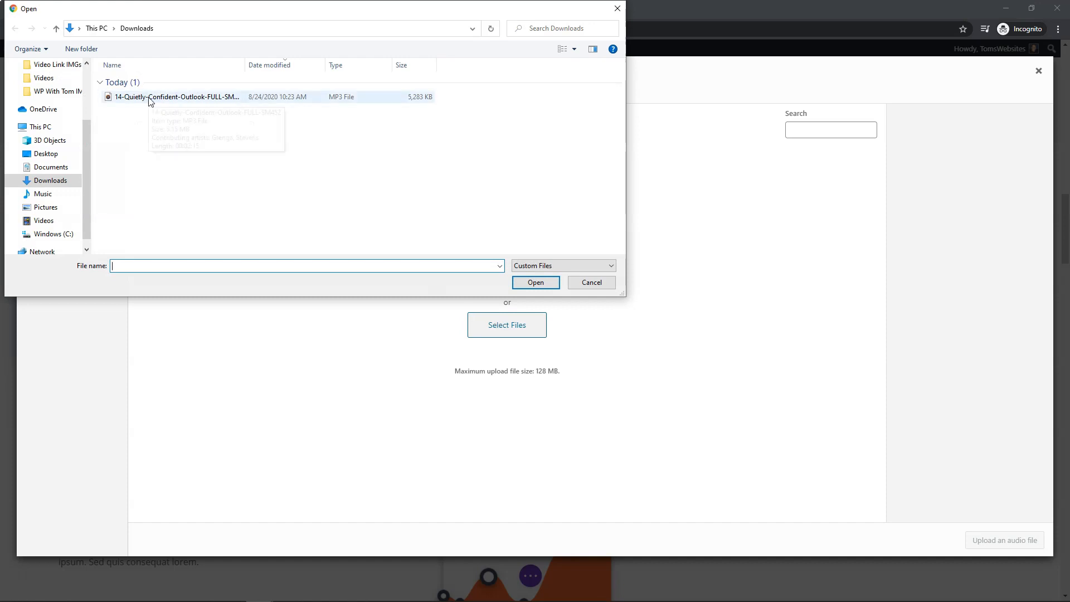
double_click(150, 98)
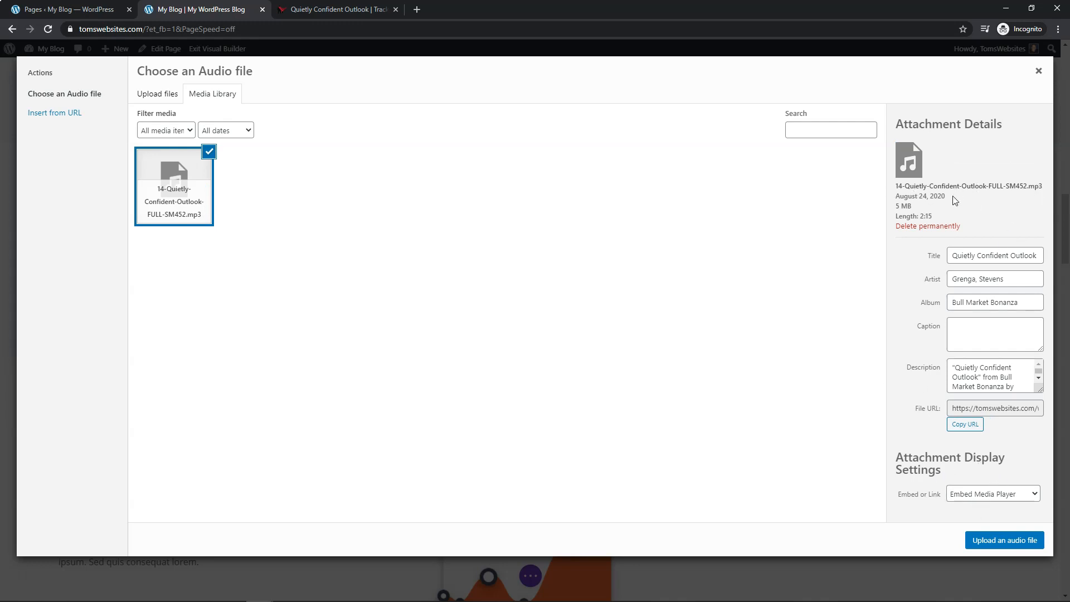
click(987, 547)
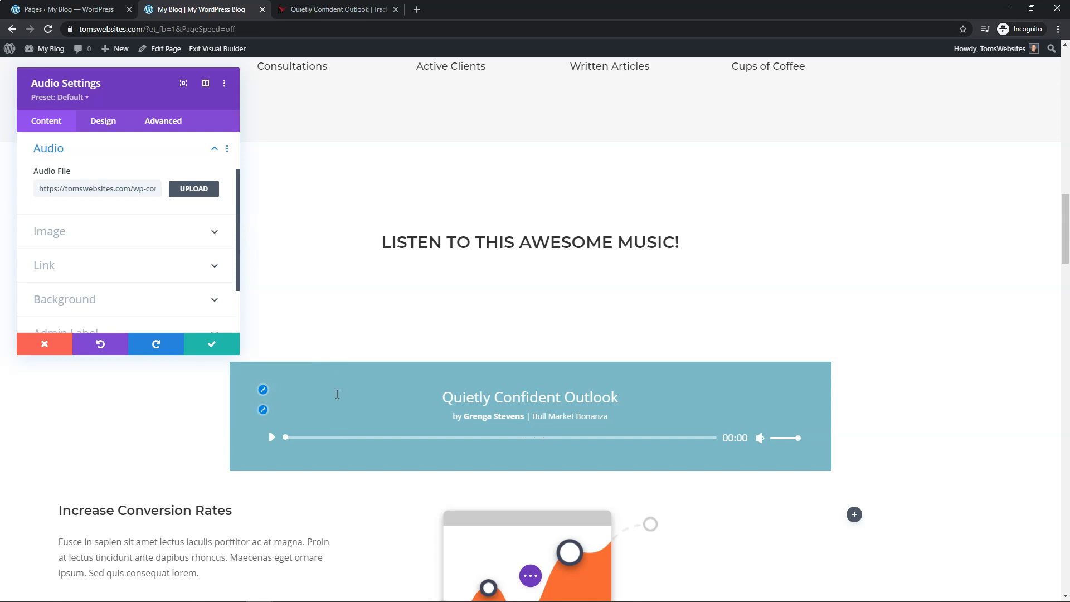
Set the audio module's image to the library photo of a person in a red shirt standing on rocks beside a bottle.
click(177, 237)
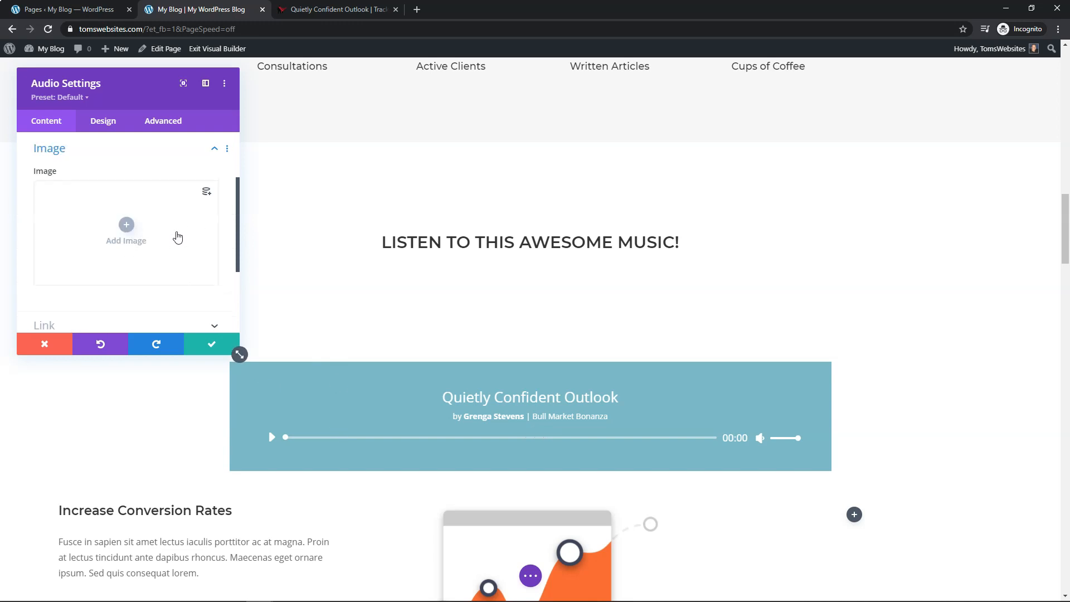
click(127, 225)
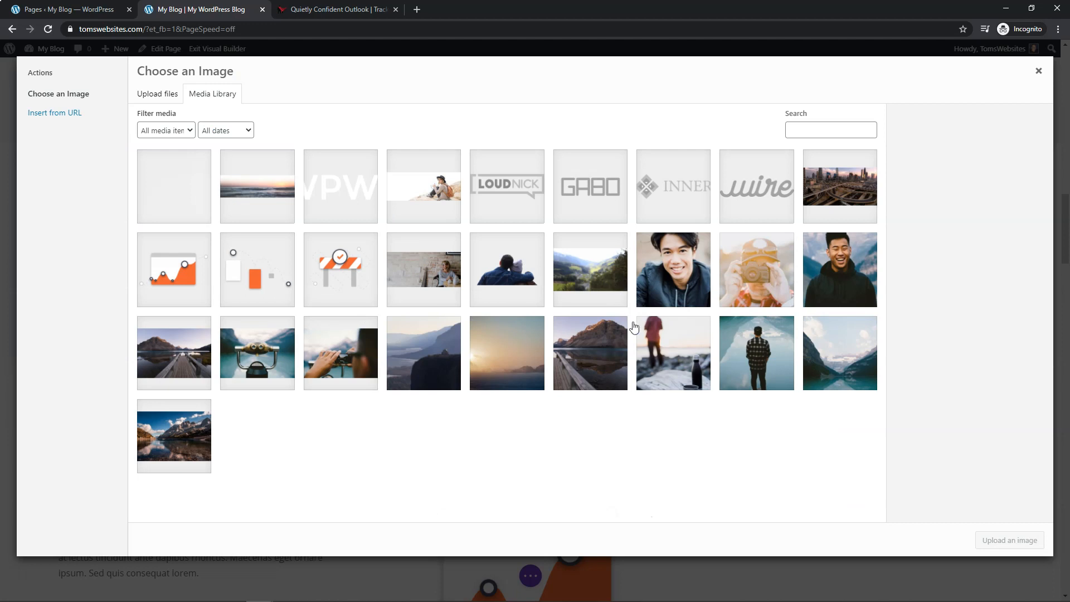
click(685, 359)
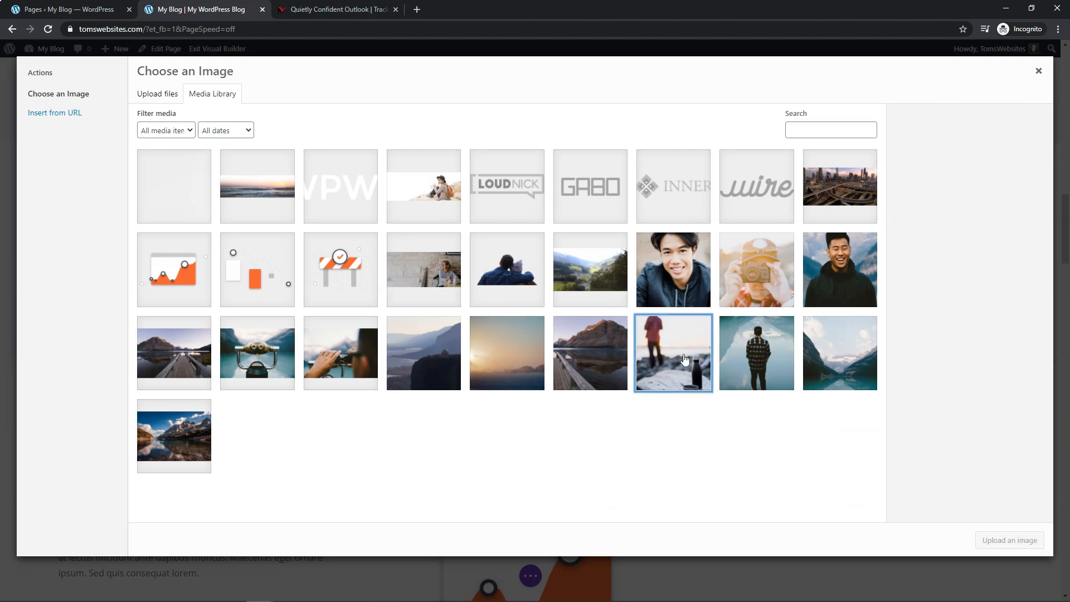
click(1009, 540)
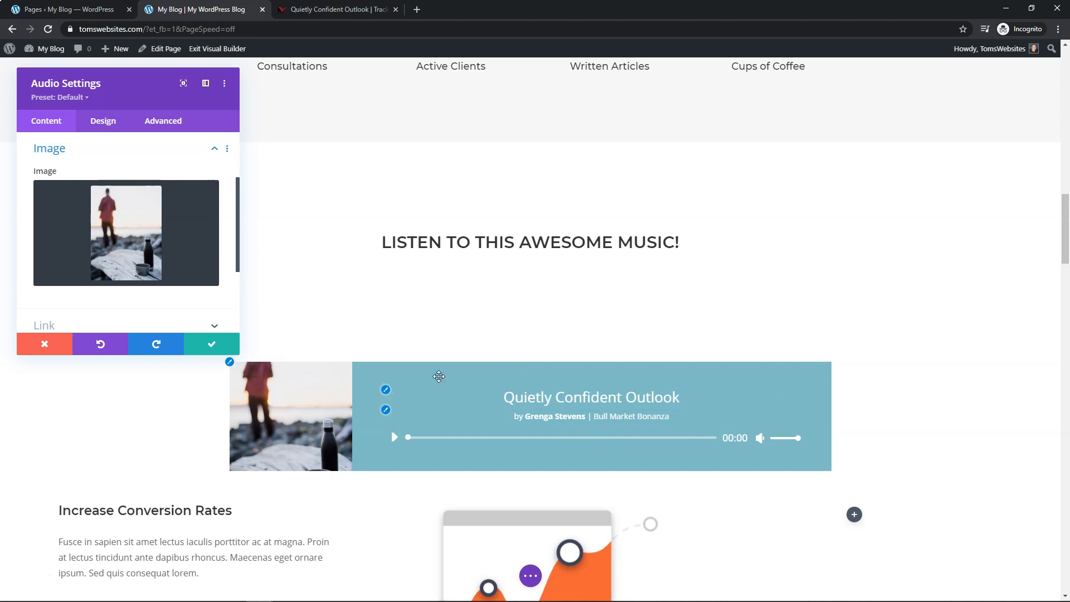
Set the audio module's background colour to black (#000000).
scroll(458, 367, down, 1)
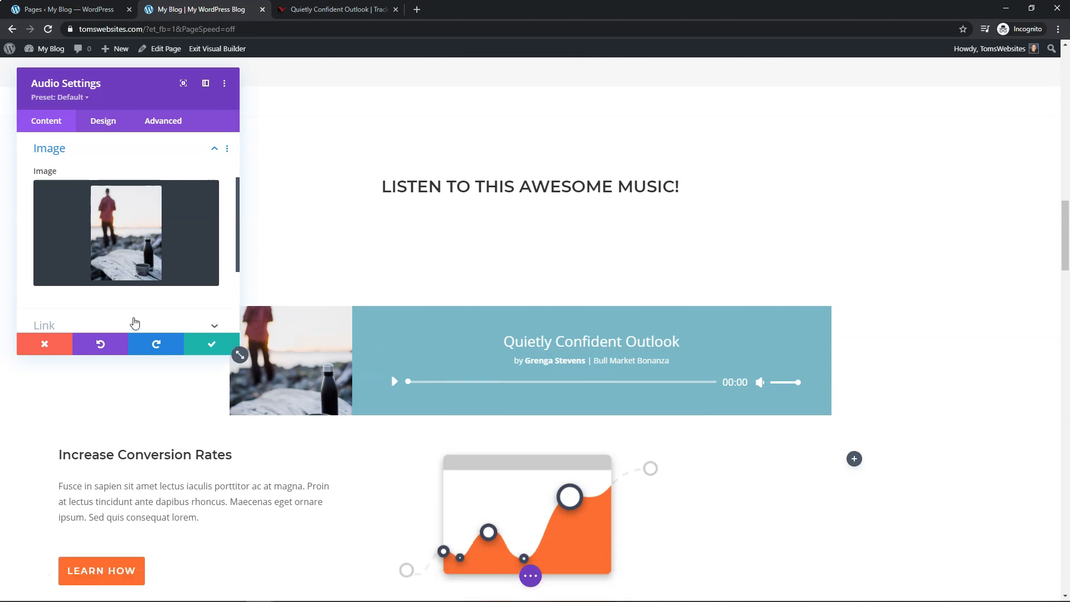
click(212, 149)
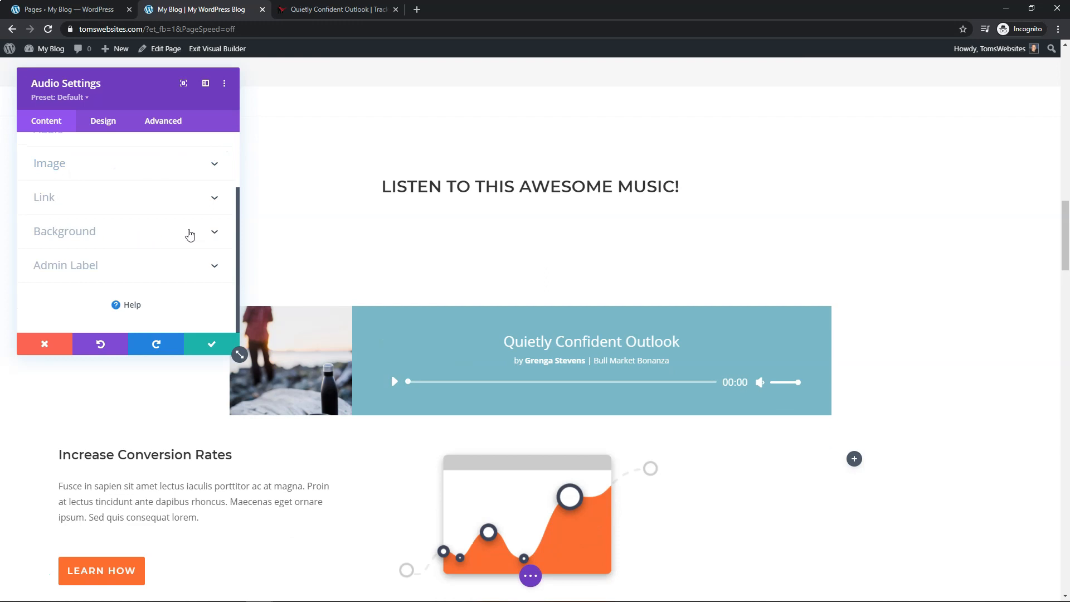
click(190, 234)
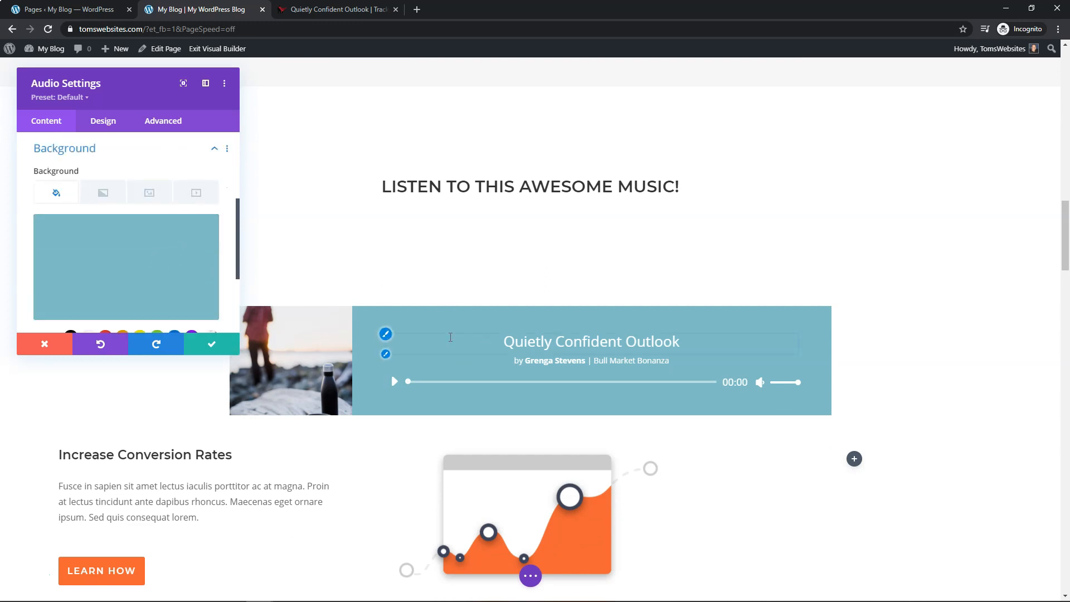
scroll(126, 267, down, 2)
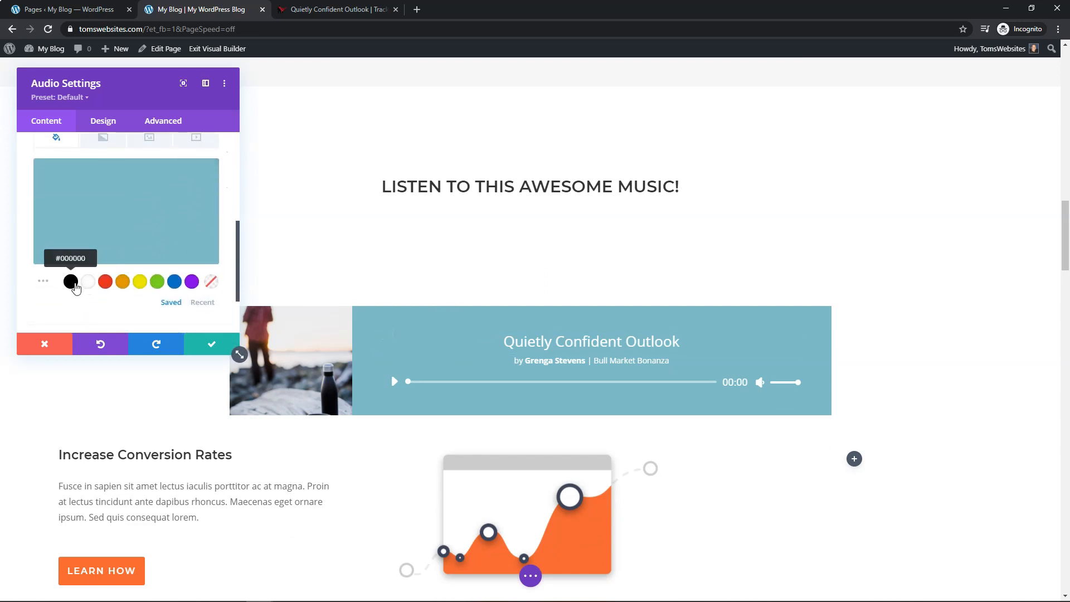
click(71, 282)
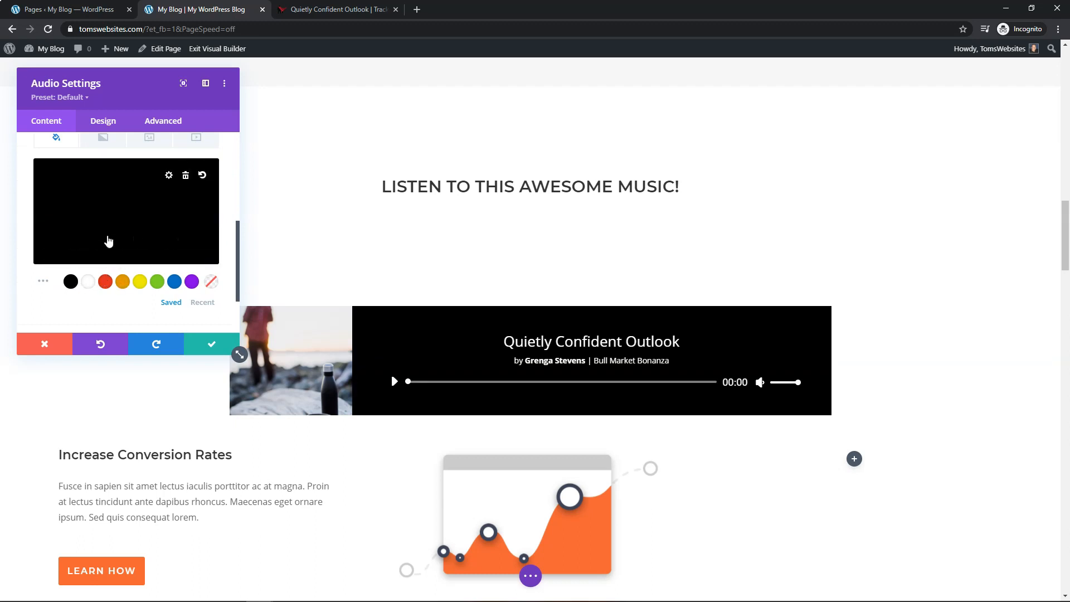
Add travel-landscape-01.jpg from the media library as the audio module's background image.
scroll(139, 172, up, 1)
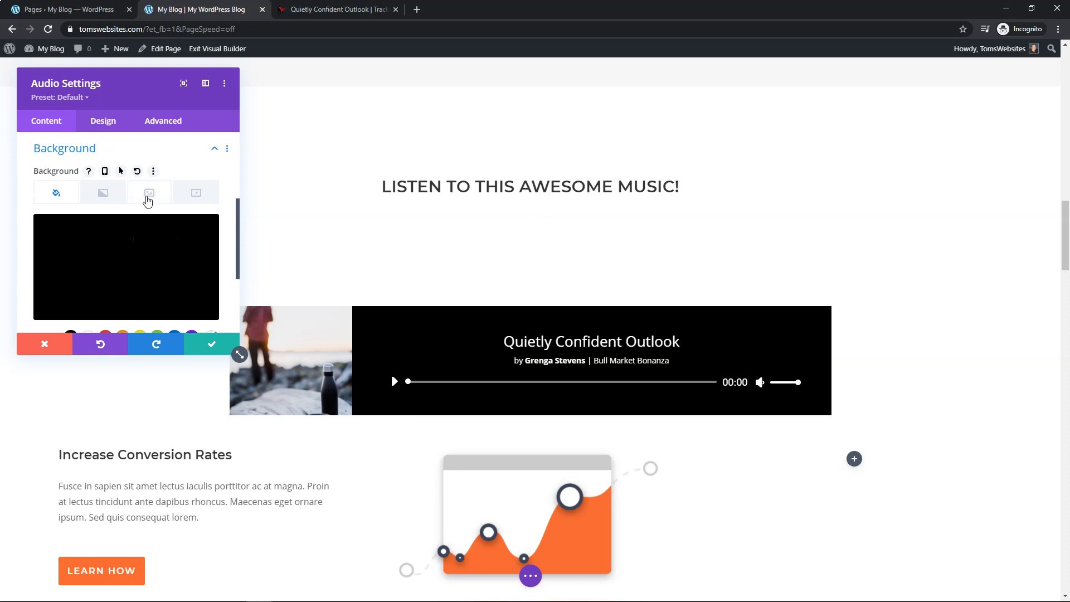
click(148, 201)
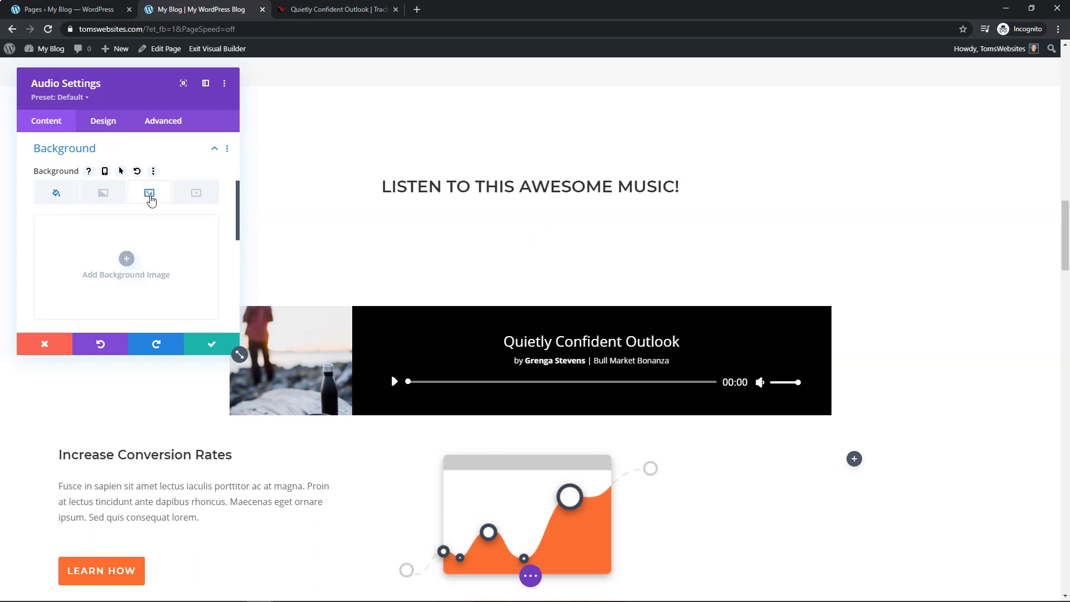
click(127, 259)
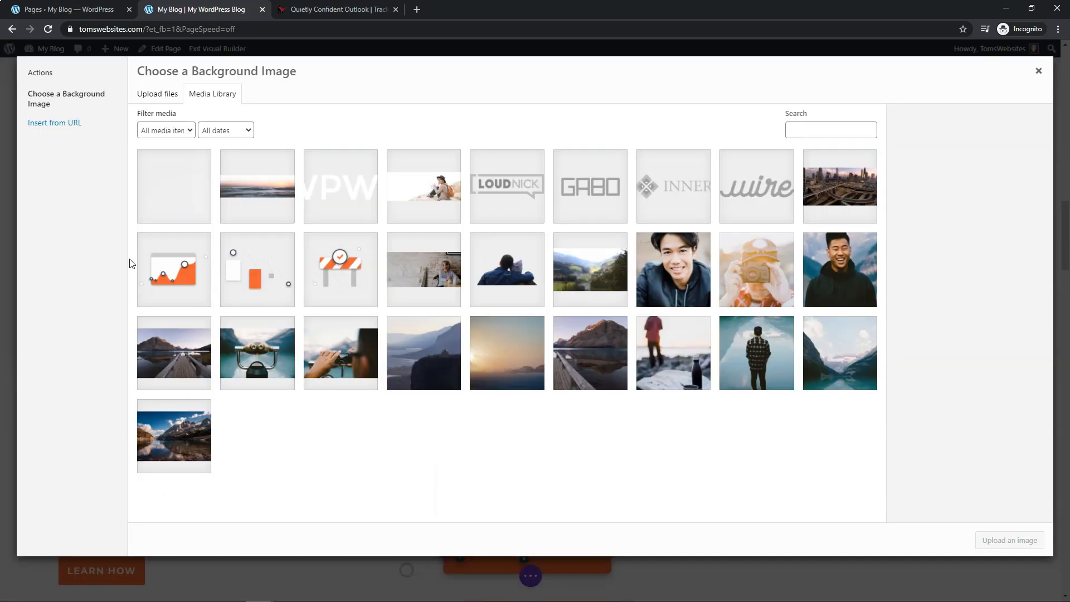
click(185, 435)
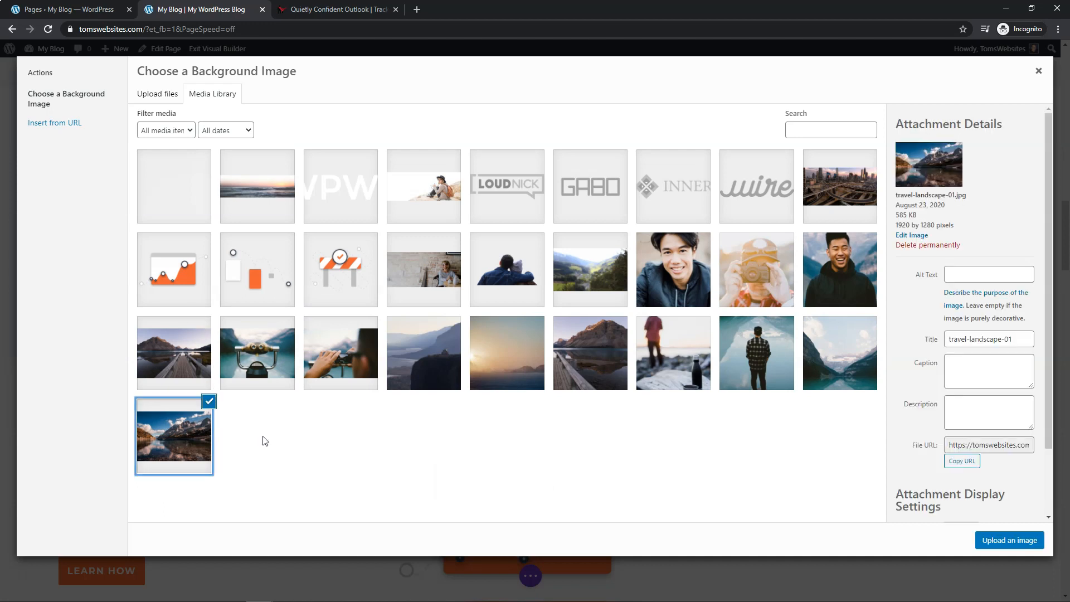
click(1007, 540)
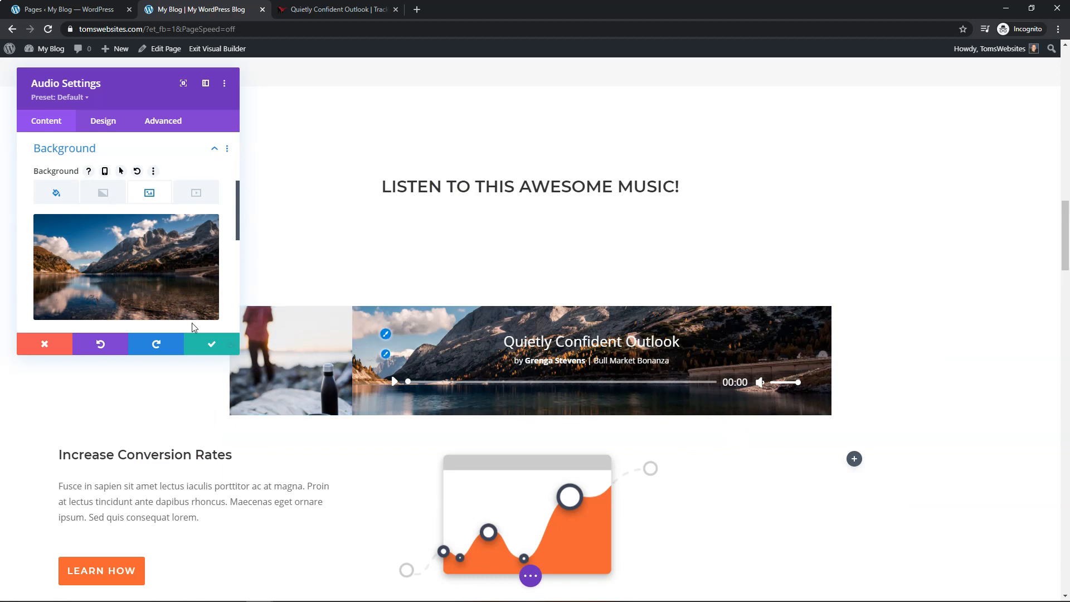
Remove the photo of the person on the rocks from the audio module's image setting.
scroll(111, 262, up, 5)
click(120, 241)
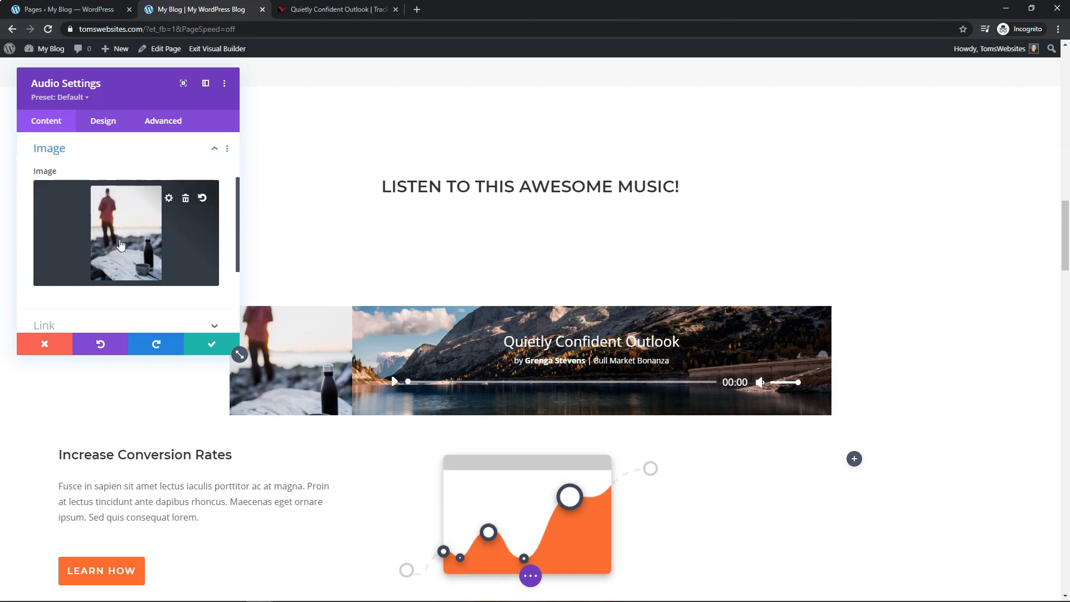
click(185, 198)
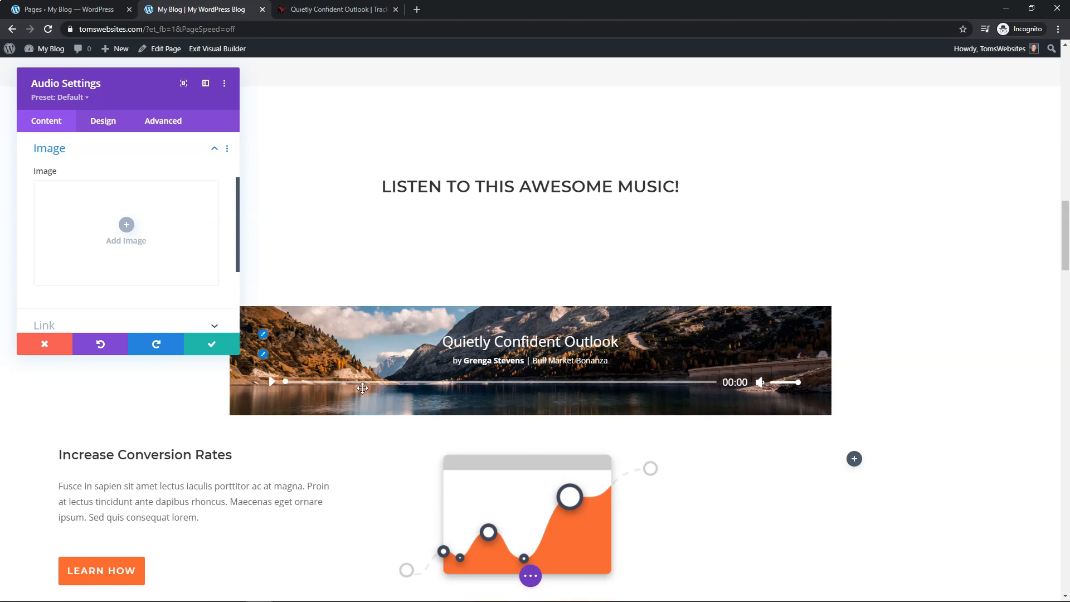
Enable the parallax effect for the audio module's background image.
scroll(107, 239, down, 1)
scroll(107, 238, down, 2)
scroll(107, 238, up, 3)
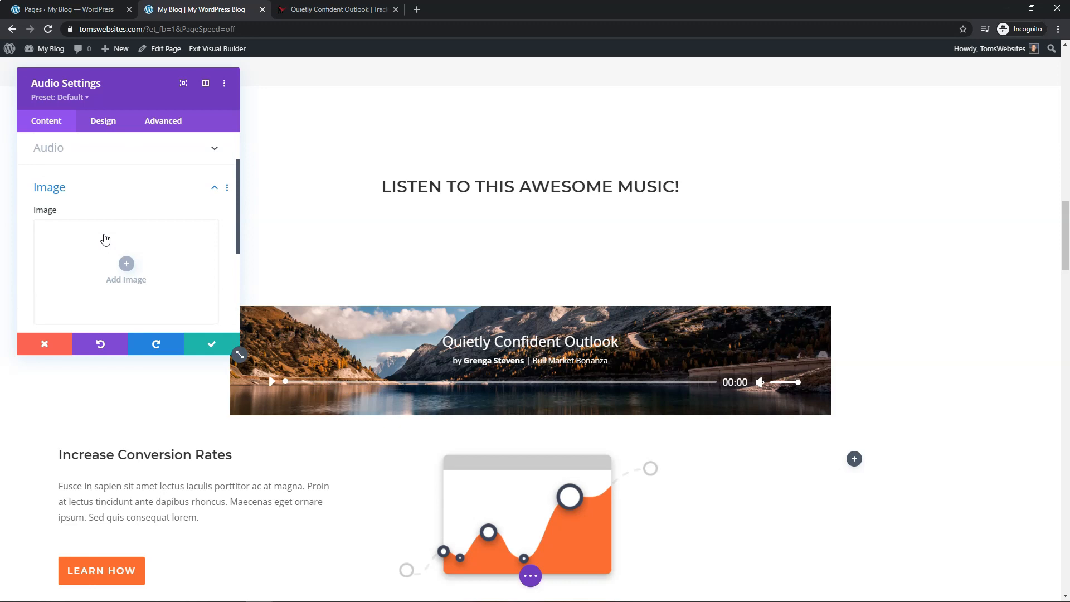
click(162, 188)
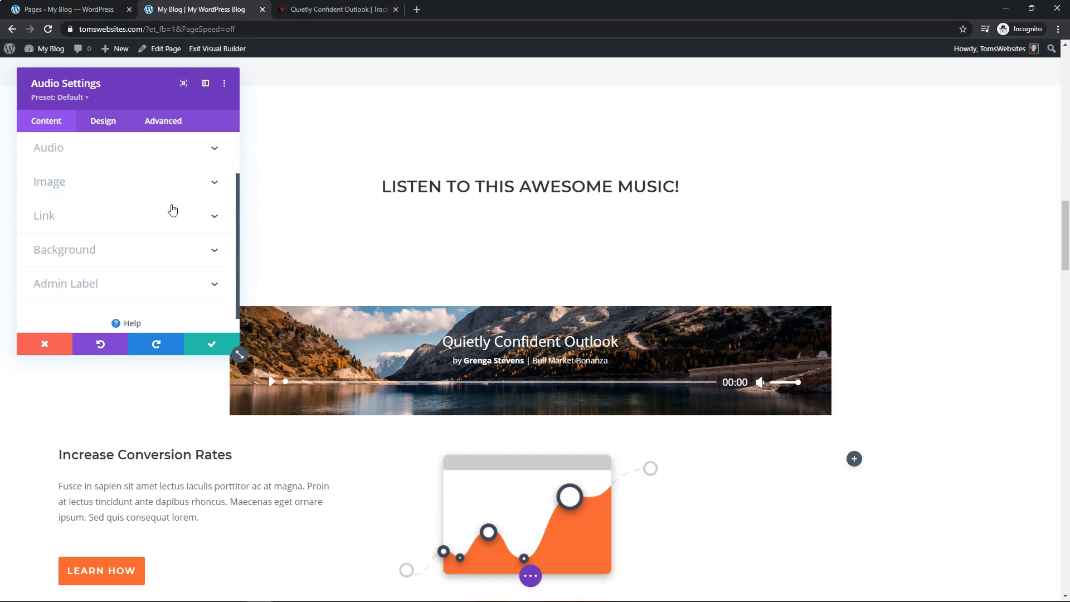
click(131, 247)
scroll(132, 247, down, 1)
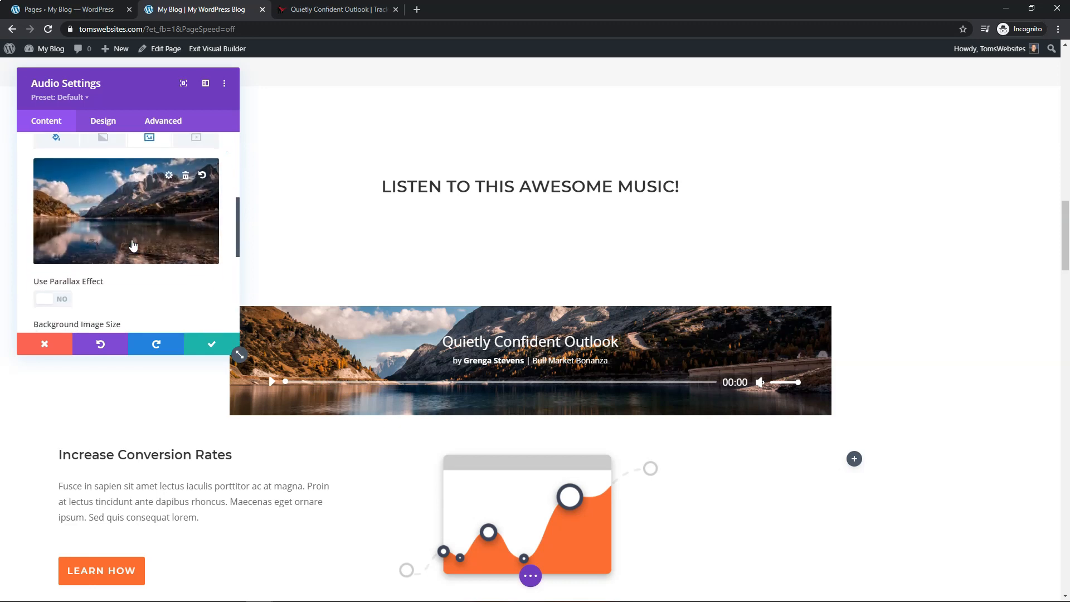
click(62, 299)
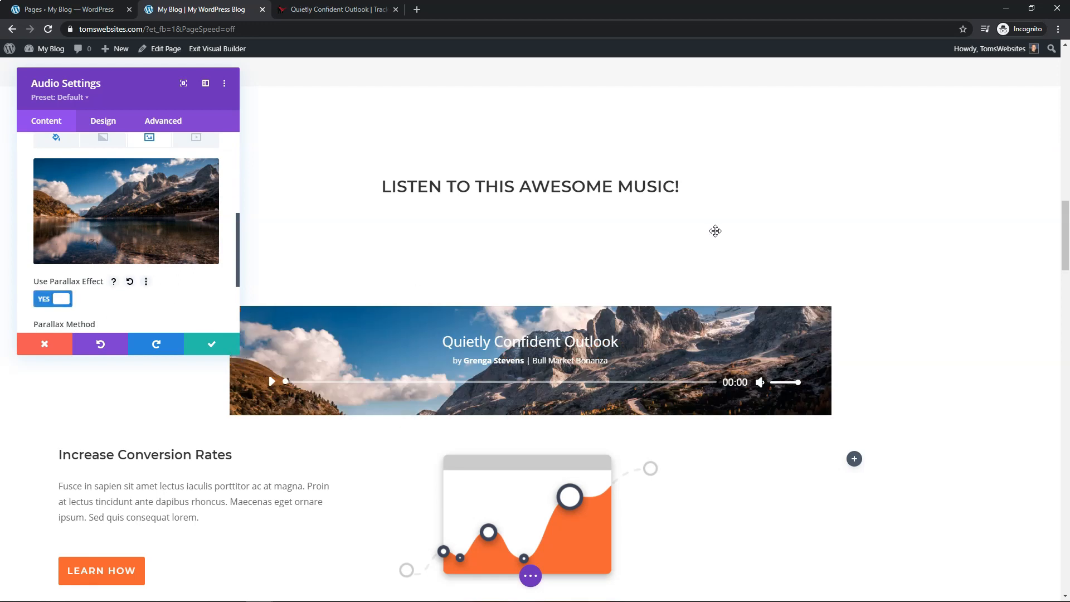
Examine how the audio module's parallax background moves with the page, and check its parallax method.
scroll(855, 301, down, 1)
scroll(855, 301, down, 3)
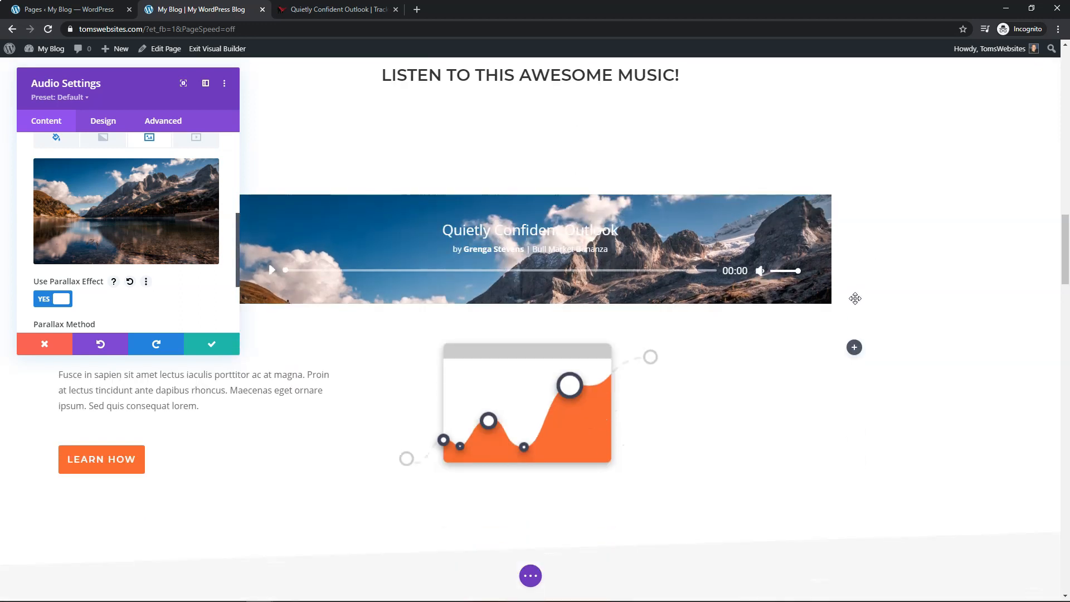
scroll(854, 295, up, 7)
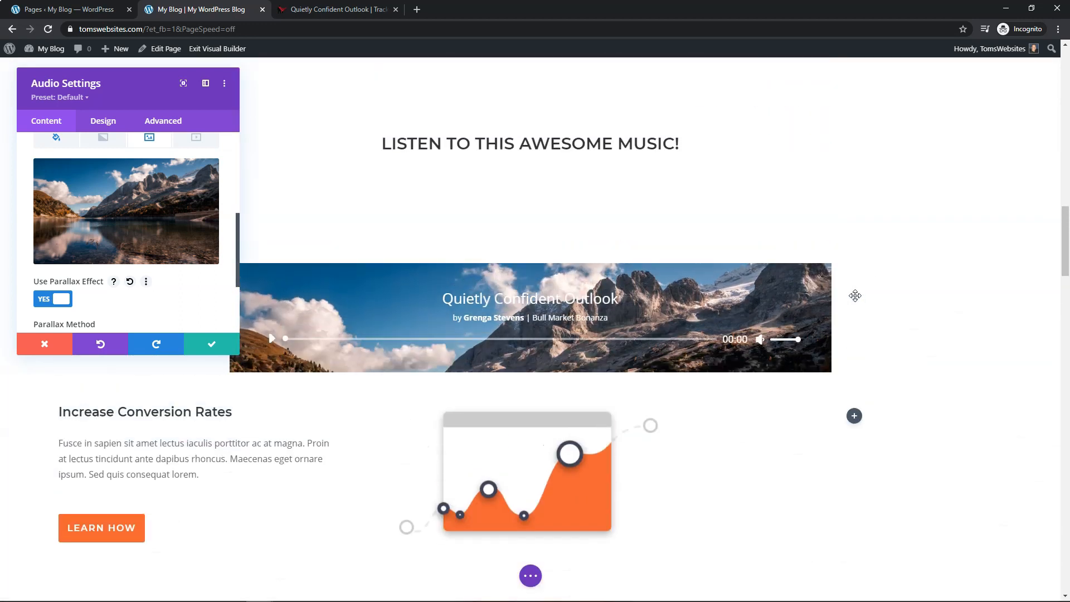
scroll(855, 296, down, 2)
scroll(854, 295, down, 2)
scroll(855, 295, up, 4)
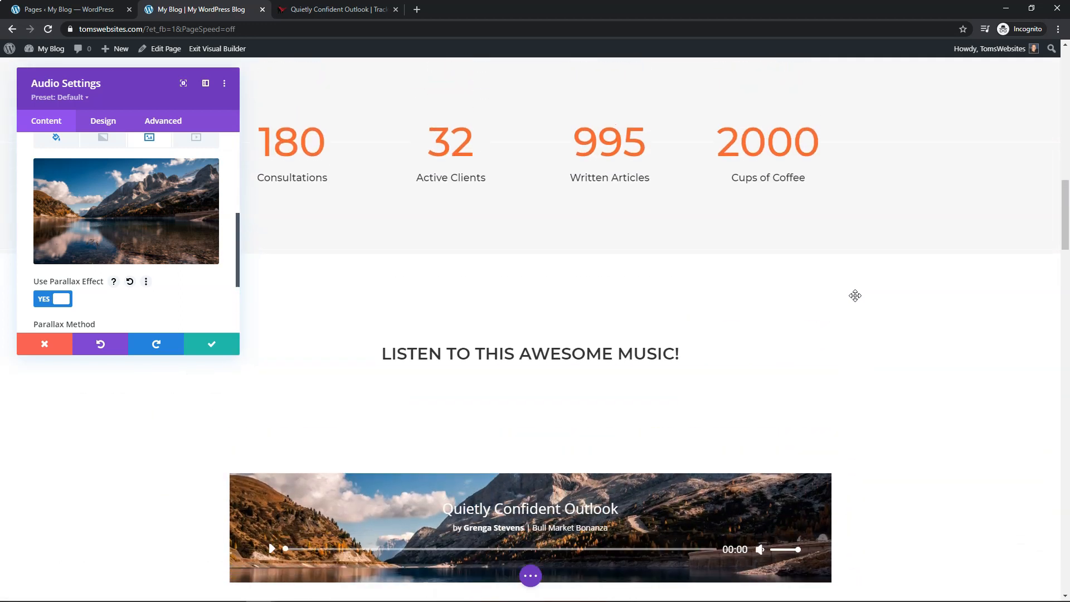
scroll(855, 295, down, 3)
scroll(156, 219, down, 1)
scroll(156, 219, down, 1)
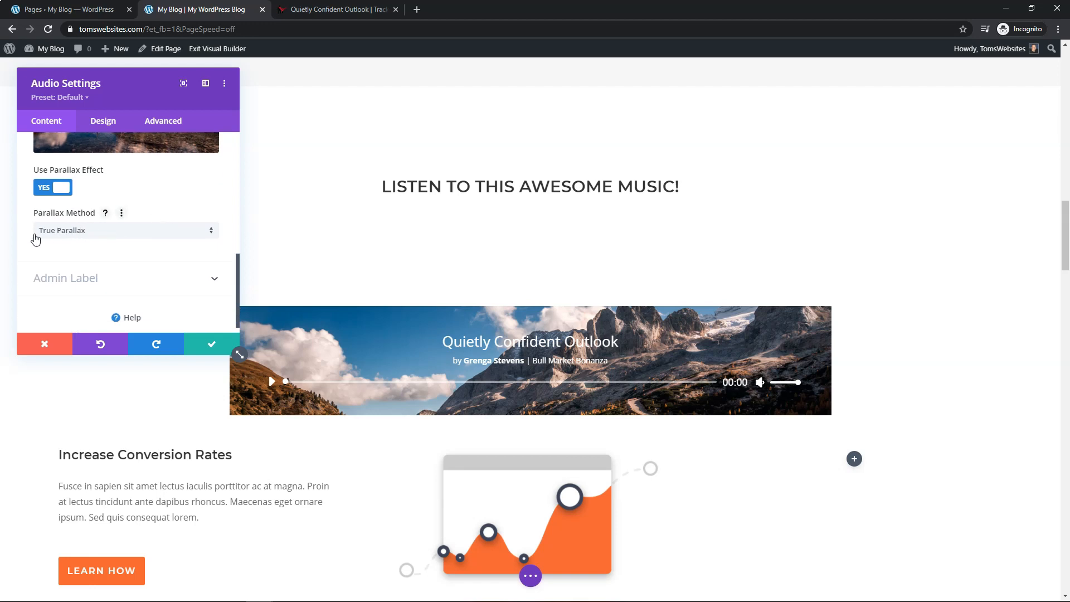
Save the audio module's settings and duplicate the row containing the audio player.
scroll(172, 244, up, 5)
click(215, 206)
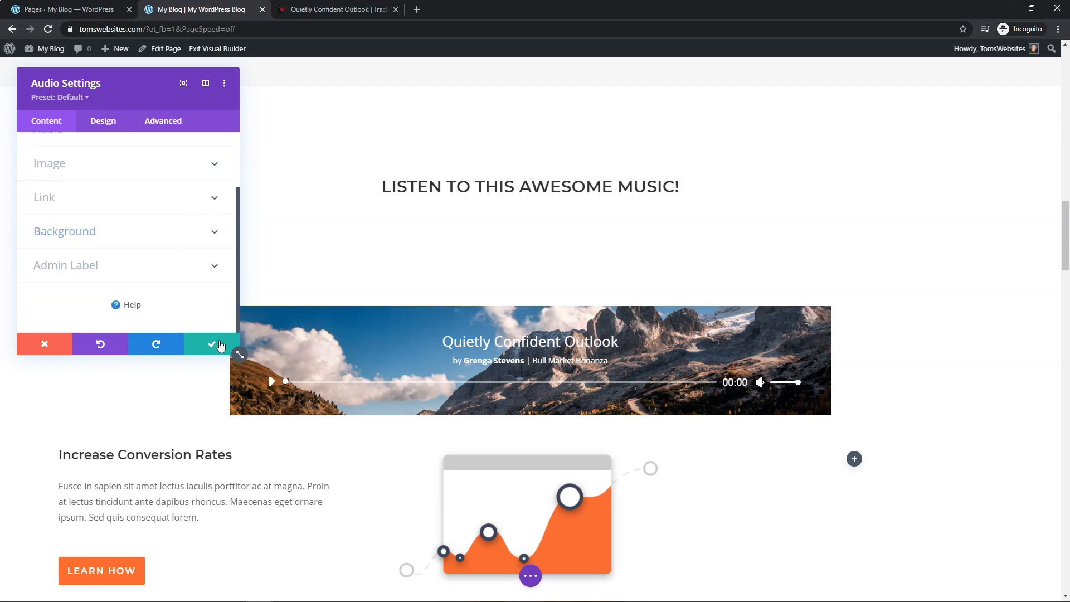
click(219, 345)
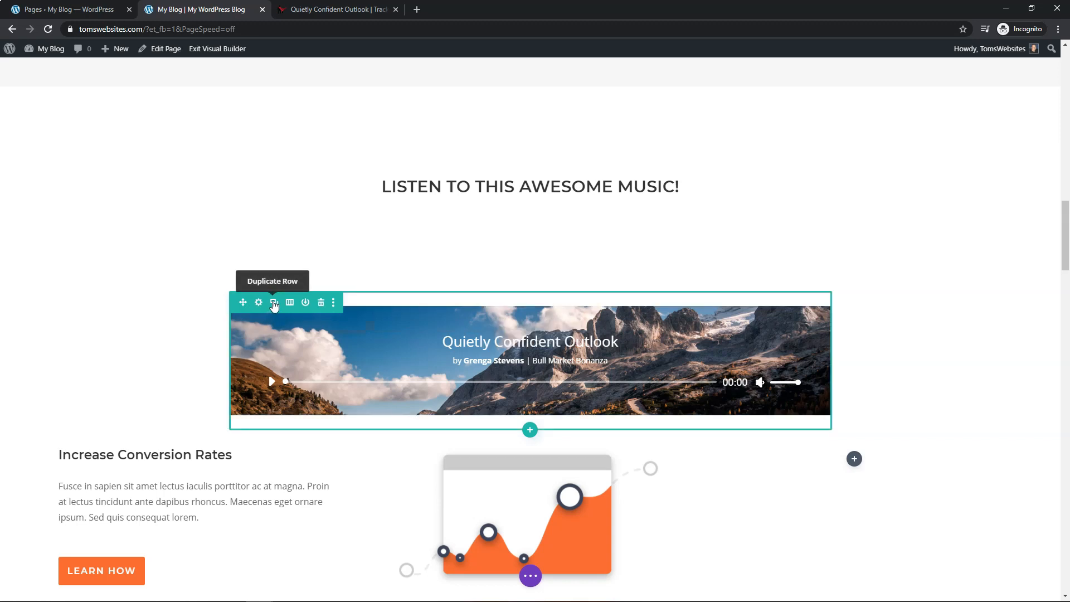
click(273, 303)
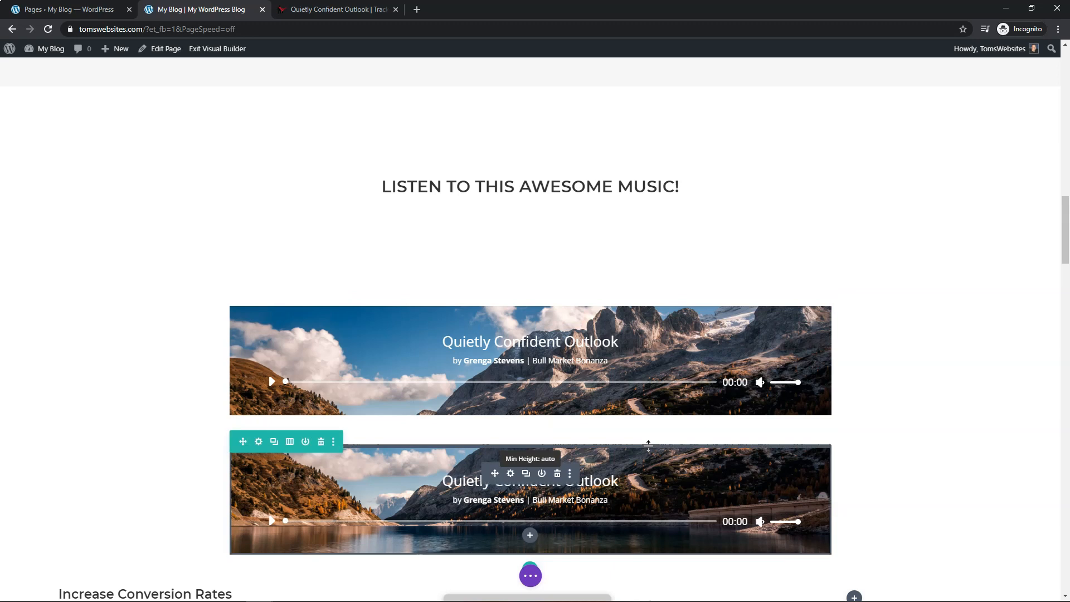